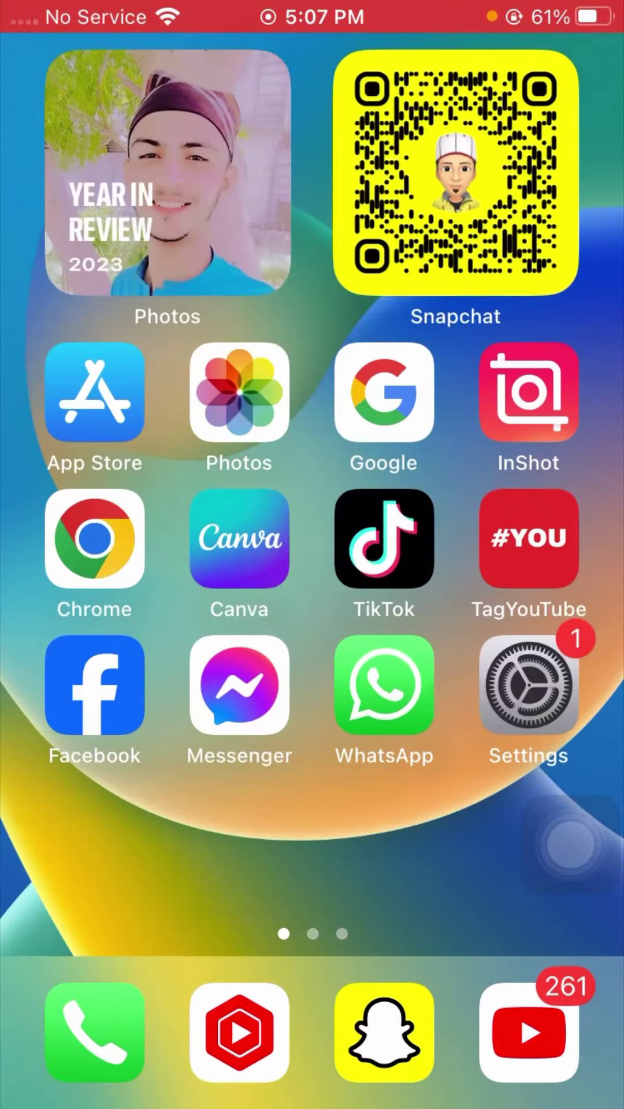
Step: Swipe through the other Home Screen pages and return to the first page
mouse_move(520, 824)
mouse_down()
mouse_move(104, 824)
mouse_move(520, 823)
mouse_move(104, 823)
mouse_move(520, 823)
mouse_move(104, 823)
mouse_move(520, 823)
mouse_move(104, 824)
mouse_move(520, 823)
mouse_move(104, 824)
mouse_move(520, 823)
mouse_move(104, 823)
mouse_move(390, 823)
mouse_up()
drag(174, 823, 520, 823)
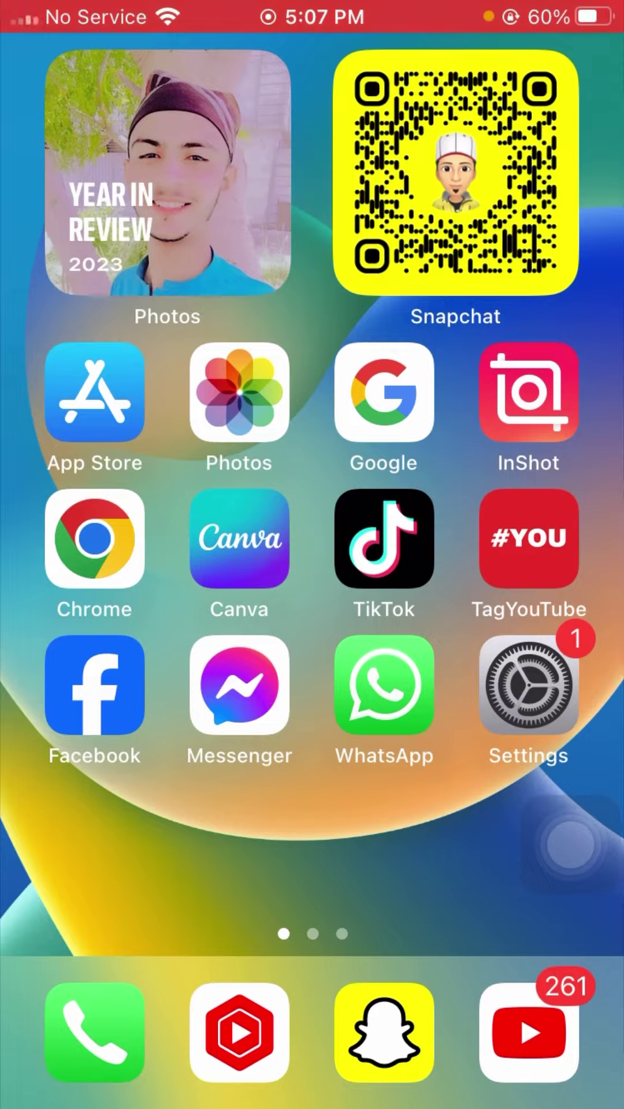
mouse_move(520, 823)
mouse_down()
mouse_move(105, 823)
mouse_move(346, 823)
mouse_up()
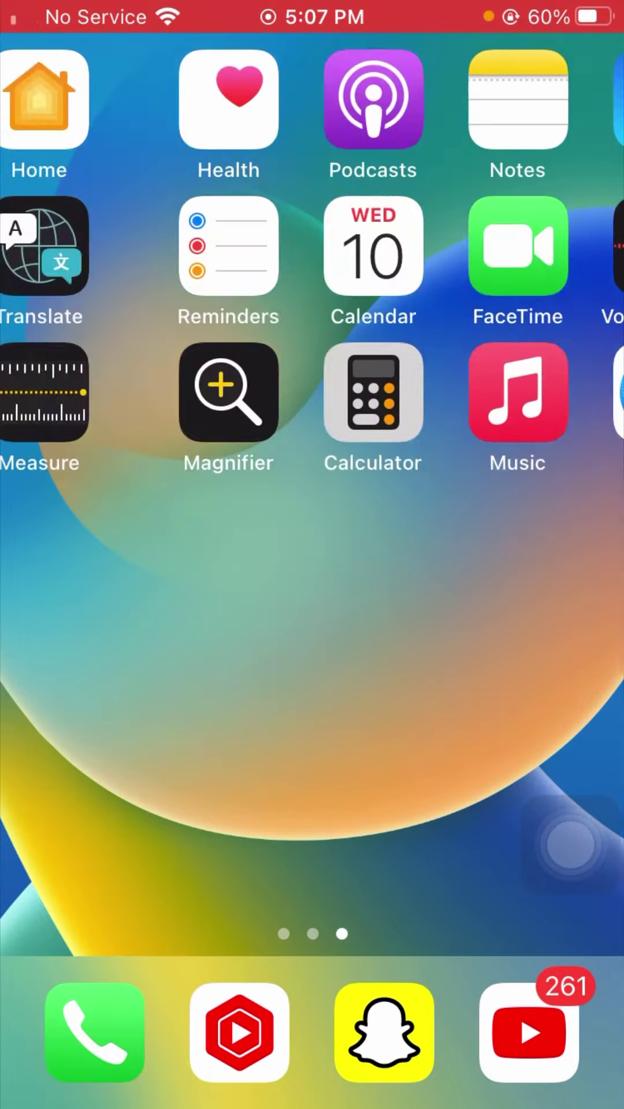
drag(174, 823, 563, 823)
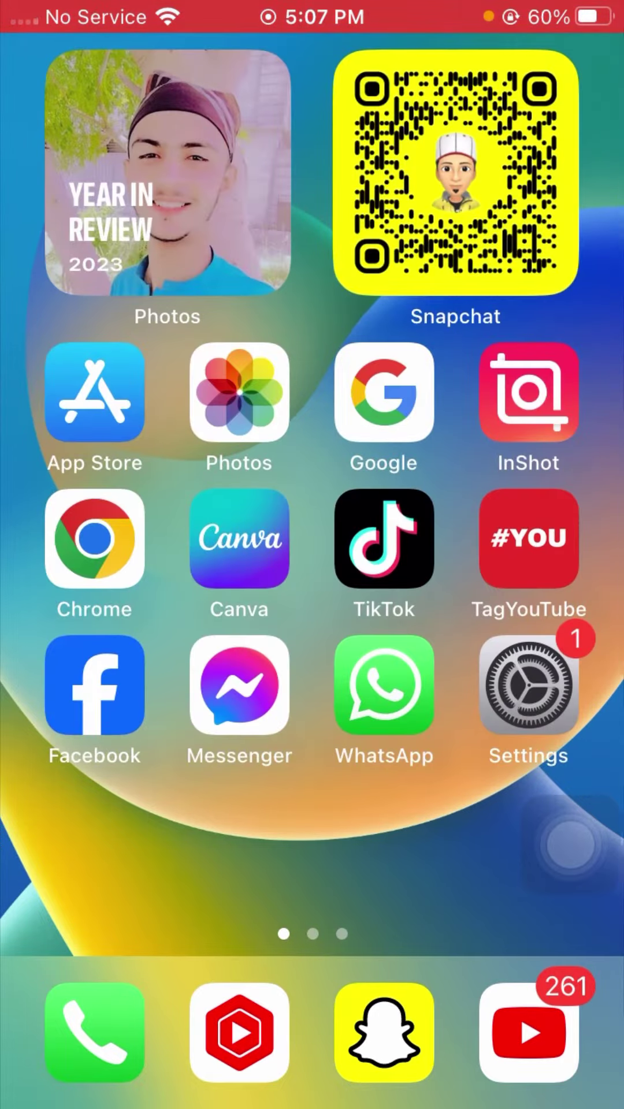
mouse_move(520, 823)
mouse_down()
mouse_move(104, 824)
mouse_move(347, 823)
mouse_up()
drag(173, 824, 564, 823)
mouse_move(520, 823)
mouse_down()
mouse_move(105, 823)
mouse_move(520, 824)
mouse_up()
drag(105, 824, 520, 823)
Step: Open Settings and go to the Apple ID account page
click(529, 685)
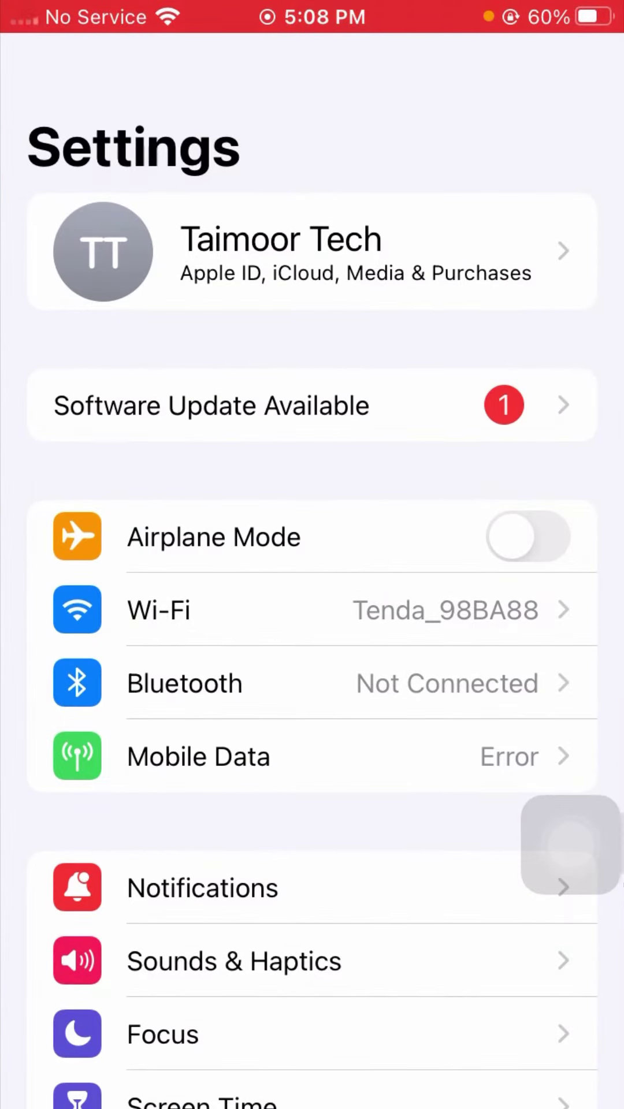
click(313, 252)
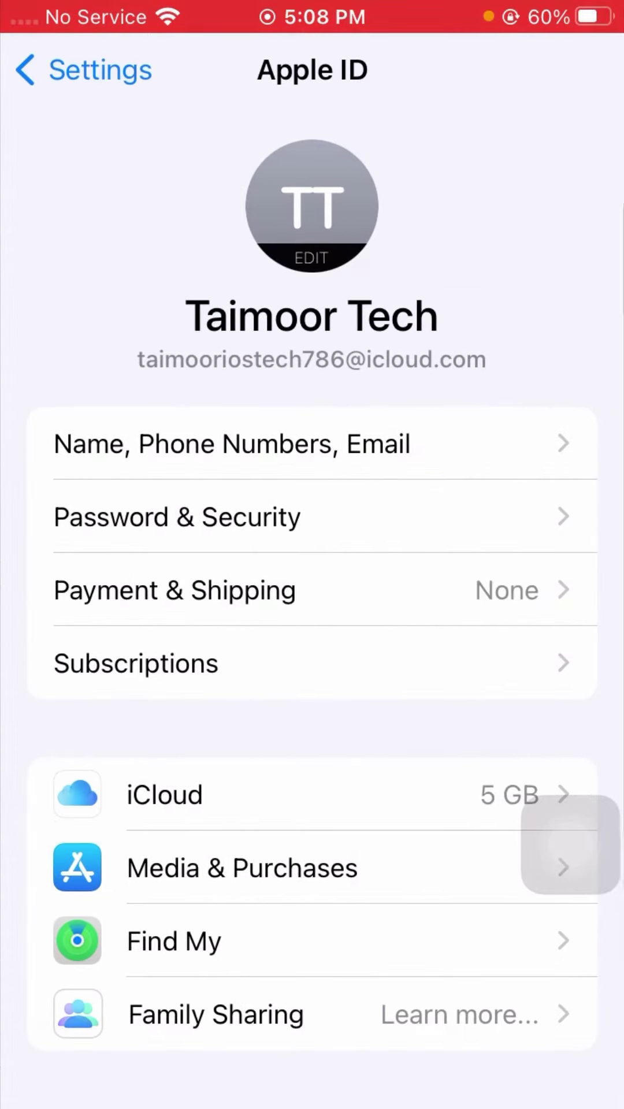
scroll(312, 607, down, 5)
scroll(312, 607, down, 2)
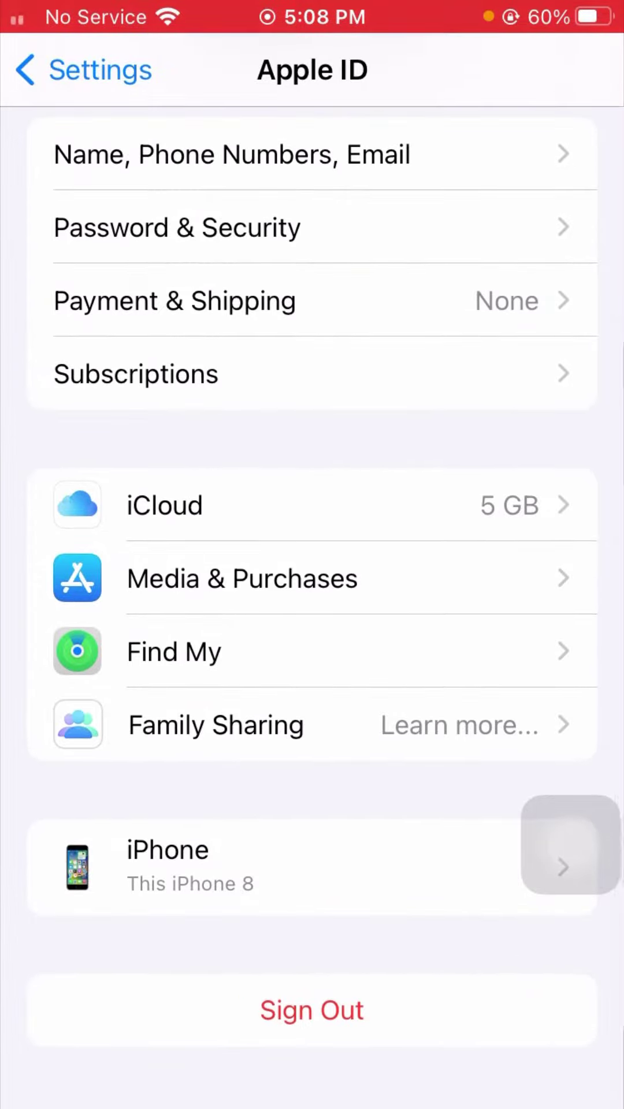
Step: Start signing out, then enter the Apple ID password, fixing typos, to turn off Find My iPhone
click(312, 1011)
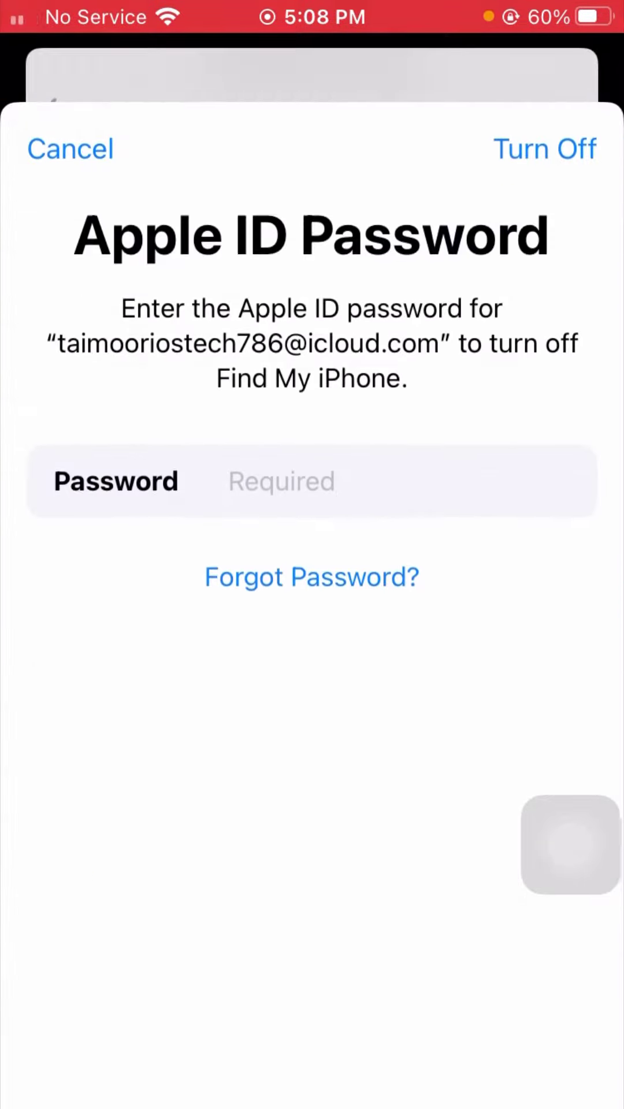
drag(570, 771, 571, 701)
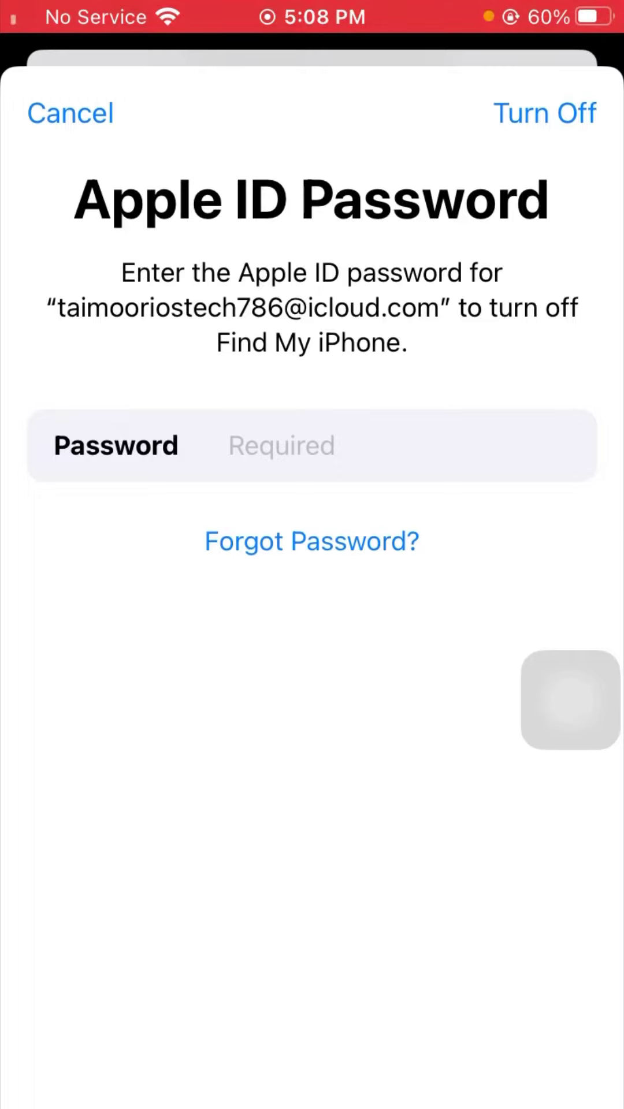
text(•)
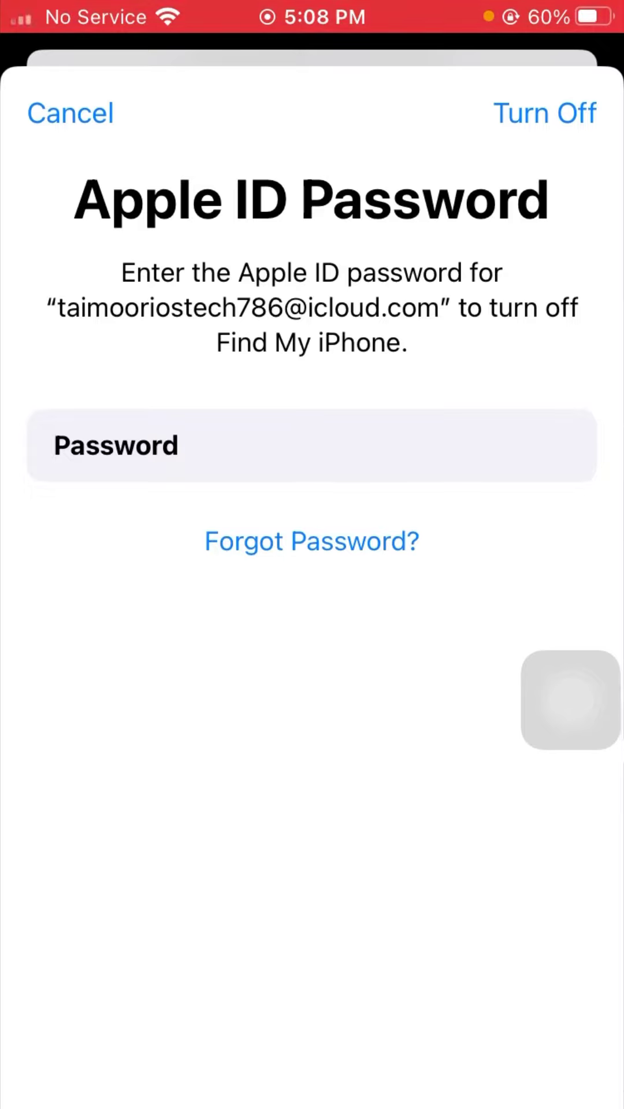
key(BackSpace)
text(•)
key(BackSpace)
text(•)
click(545, 113)
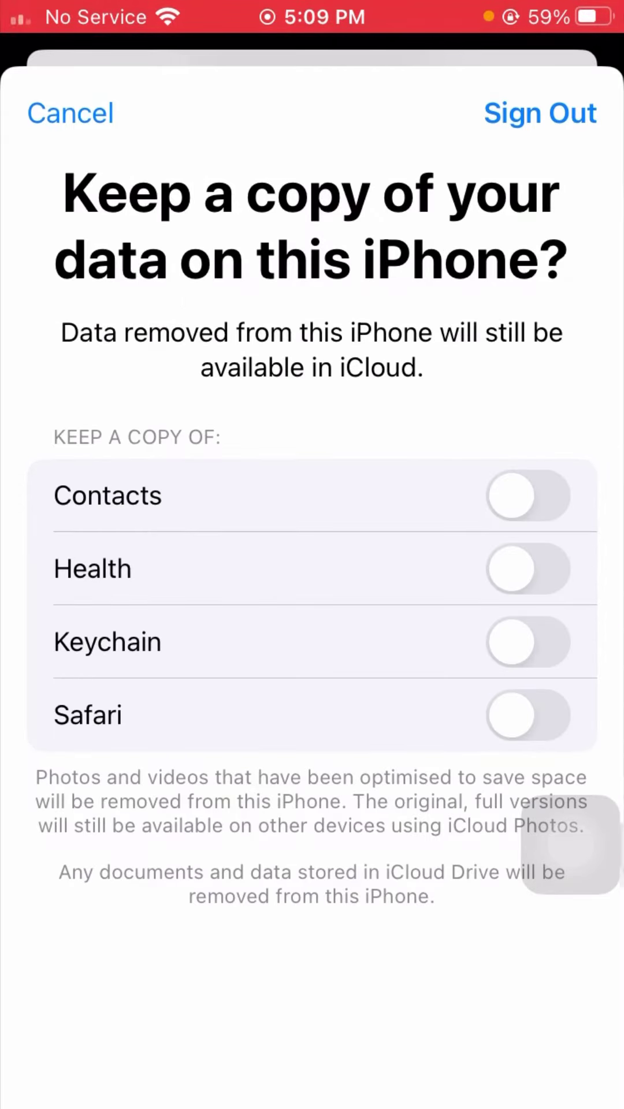
Step: Sign out without keeping copies of Contacts, Health, Keychain or Safari data
click(540, 112)
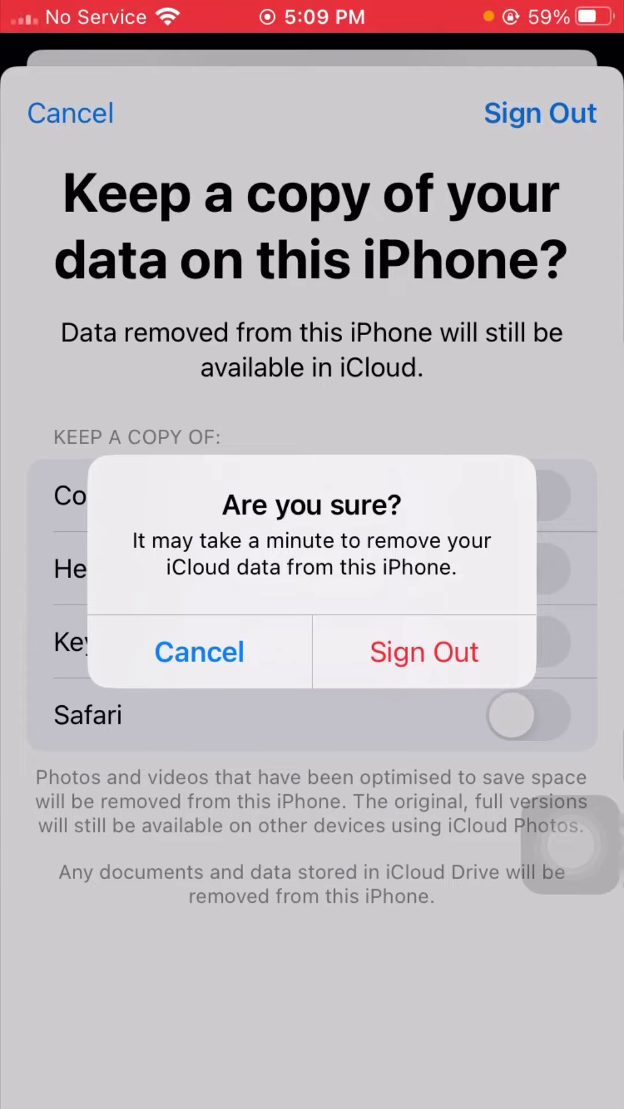
Step: Capture a screenshot of the 'Are you sure?' sign-out confirmation
key(super+shift+3)
Step: Confirm signing out so iCloud data is removed from the iPhone
click(424, 651)
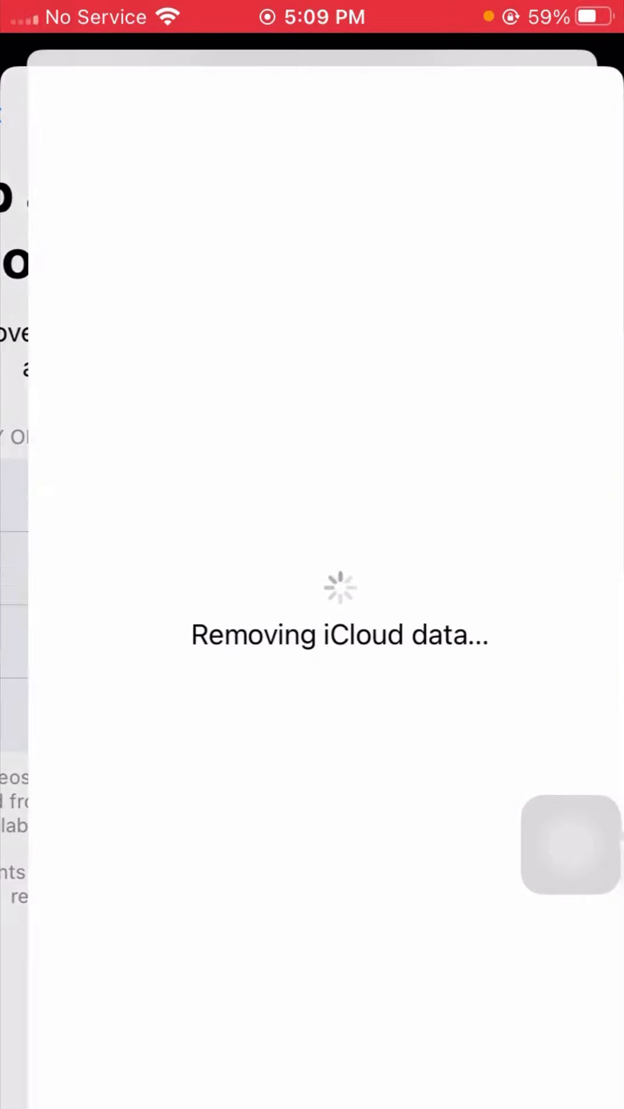